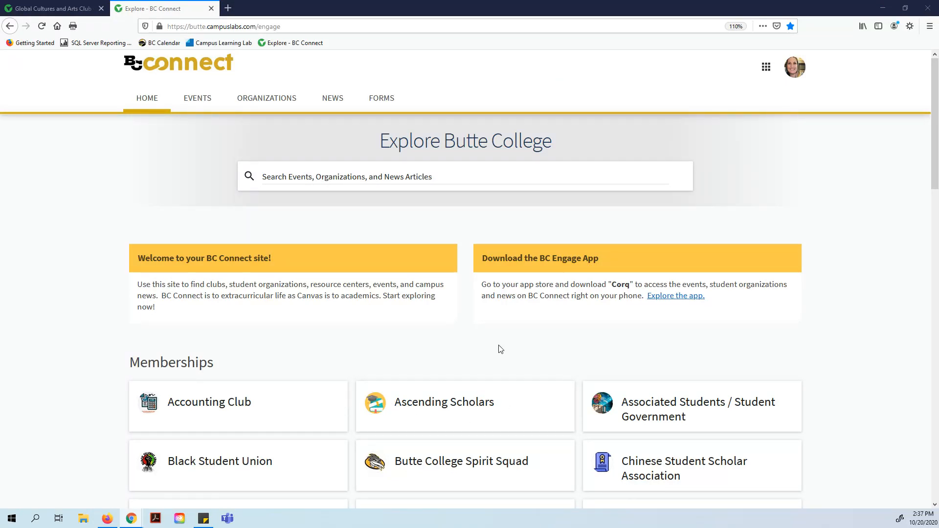
Browse the Explore home page, then switch to the Global Cultures and Arts Club tab.
scroll(499, 349, down, 3)
scroll(500, 349, up, 3)
click(52, 10)
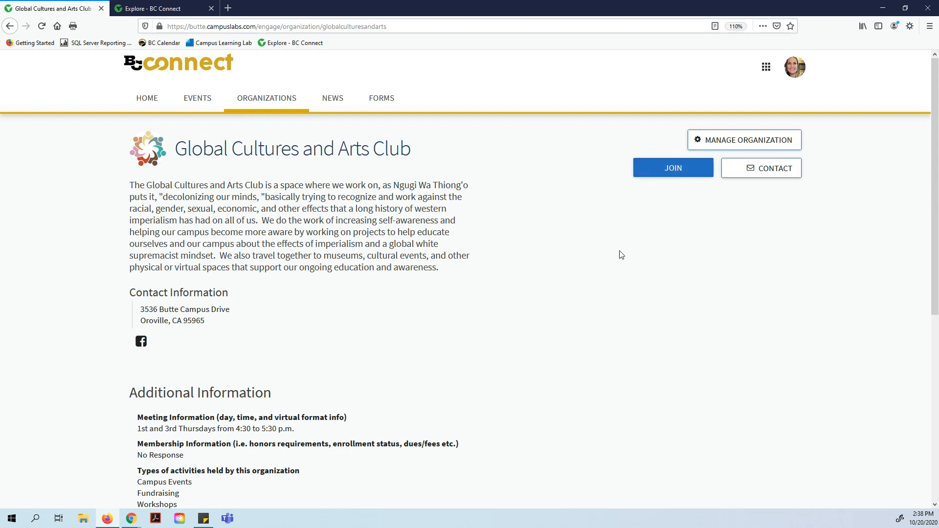
scroll(620, 252, down, 3)
scroll(620, 259, down, 3)
scroll(620, 259, up, 2)
scroll(620, 261, up, 4)
click(144, 11)
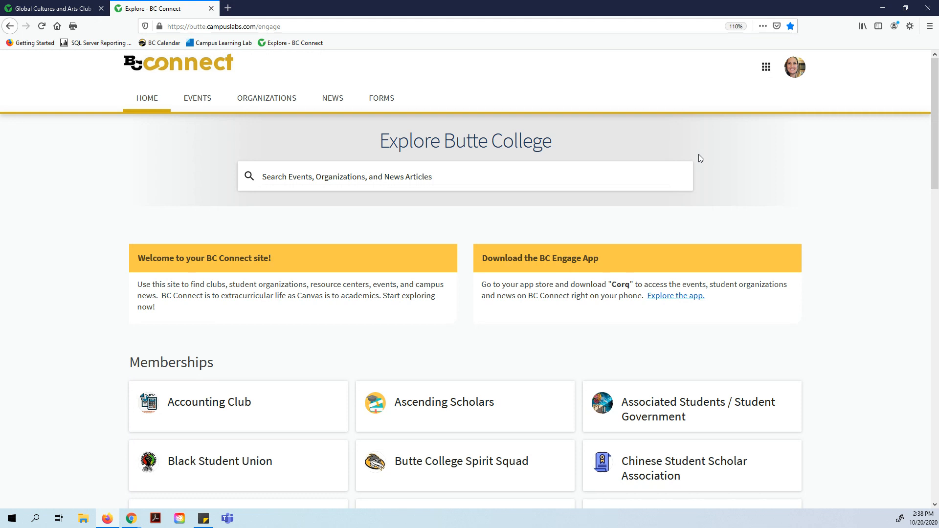
Expand the Memberships list with LOAD MORE to reveal Z Club and the remaining clubs.
scroll(699, 158, down, 2)
scroll(404, 213, down, 2)
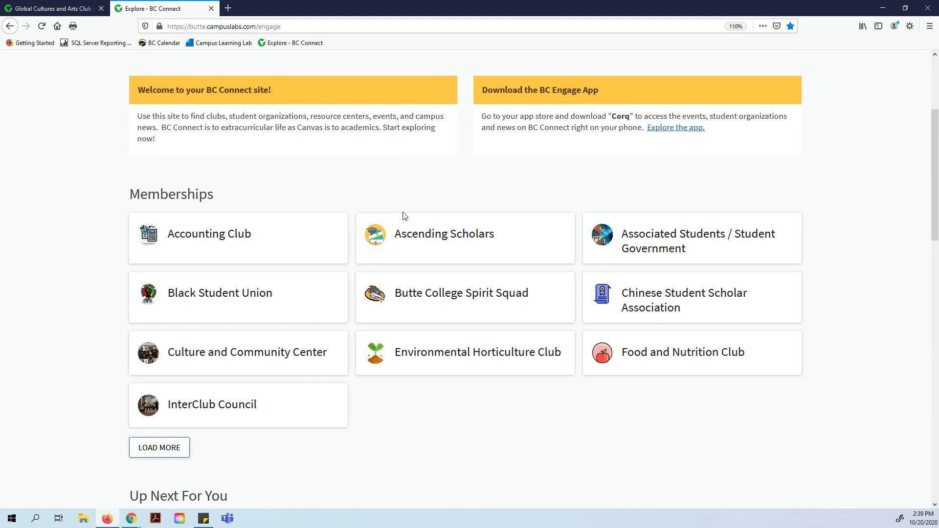
click(164, 445)
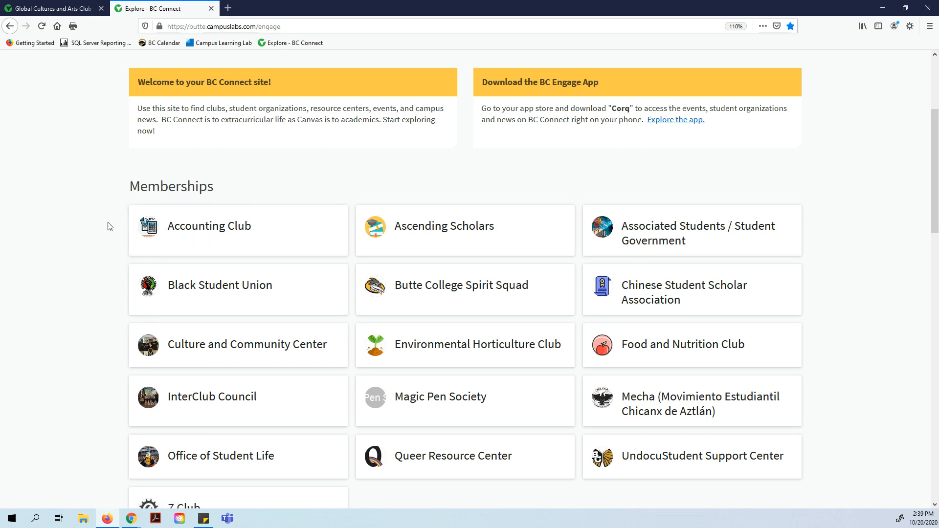
scroll(220, 317, down, 1)
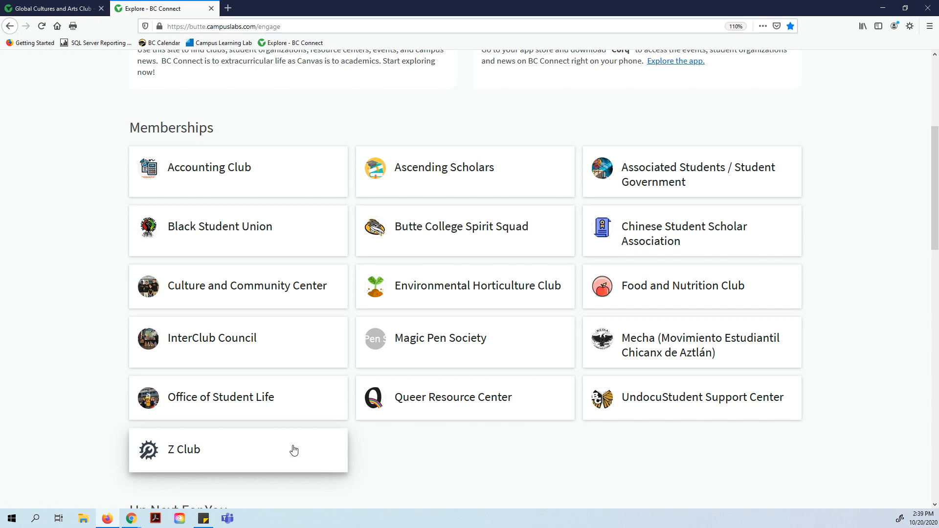
scroll(294, 449, down, 2)
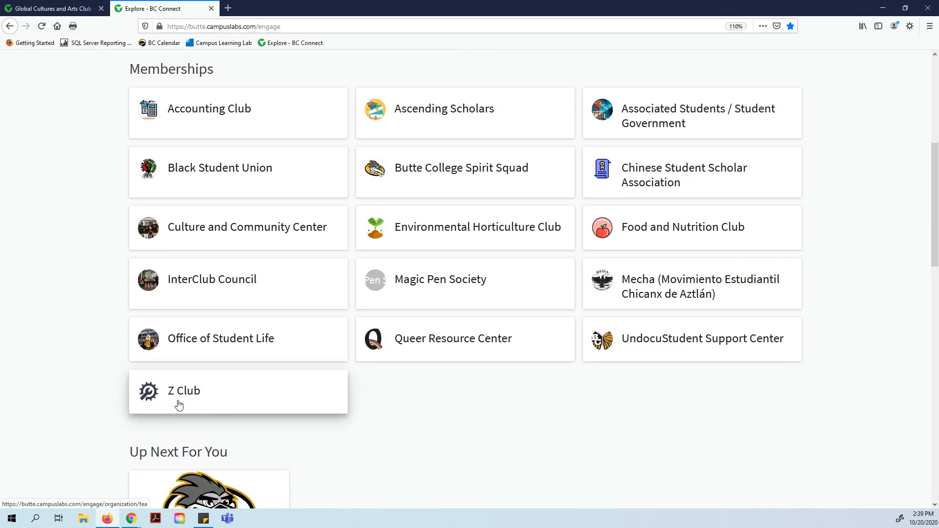
Open the Z Club card, review its events and officers, and enter Manage Organization.
click(191, 397)
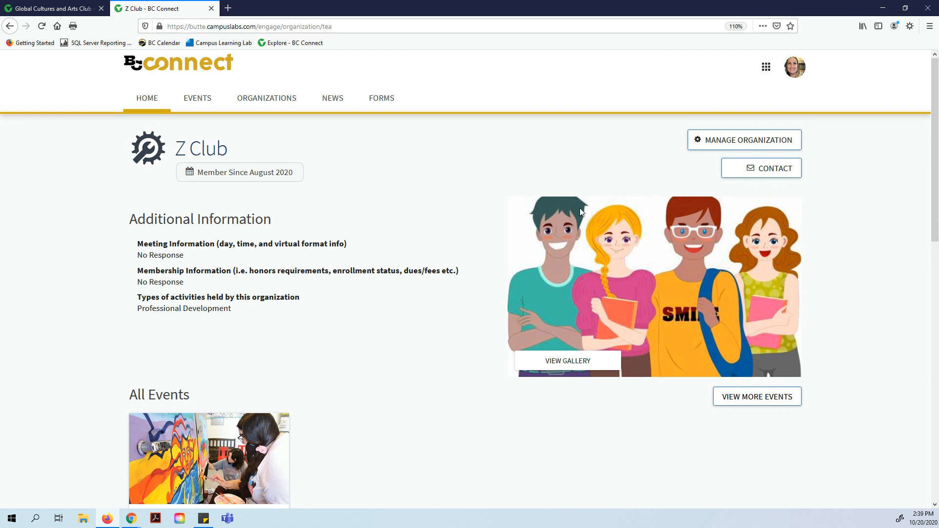
scroll(582, 213, down, 4)
scroll(581, 212, down, 2)
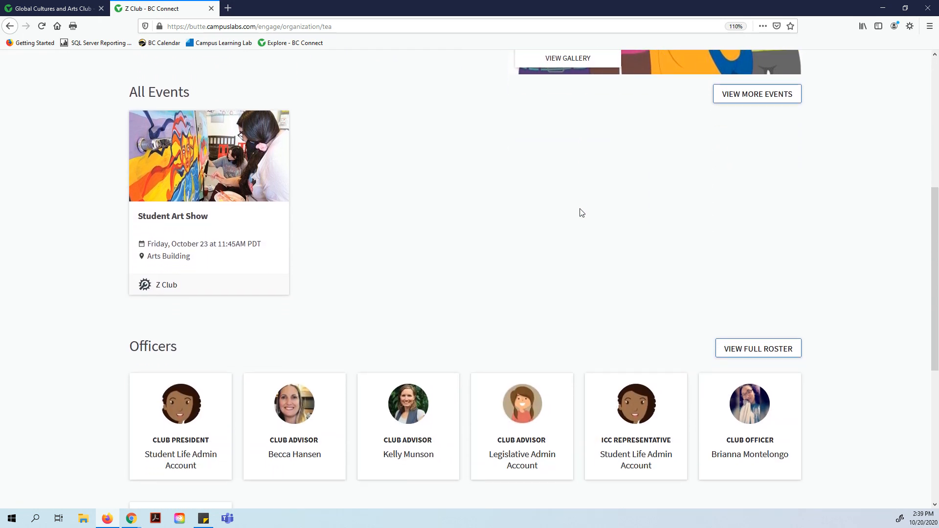
scroll(581, 213, up, 7)
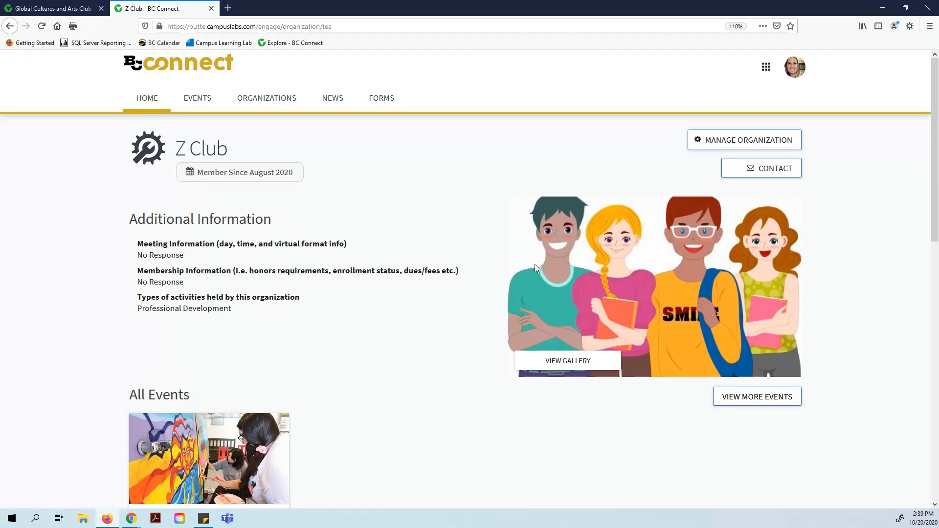
click(717, 145)
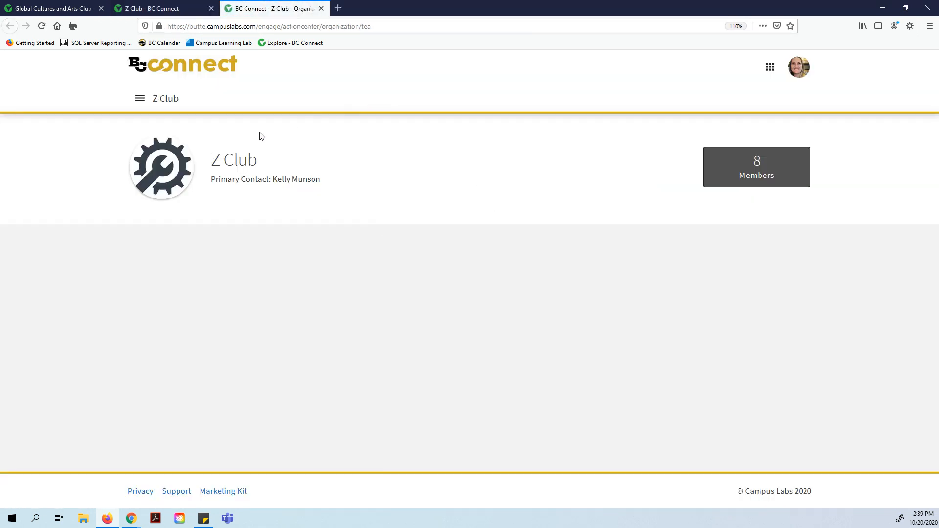
Open Z Club's Roster from the navigation menu and review its 8 current members.
click(141, 99)
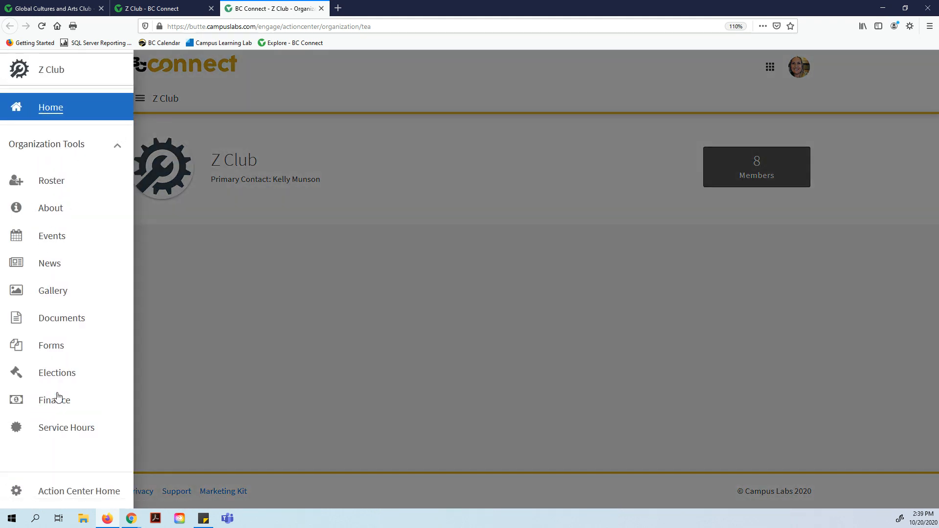
click(53, 182)
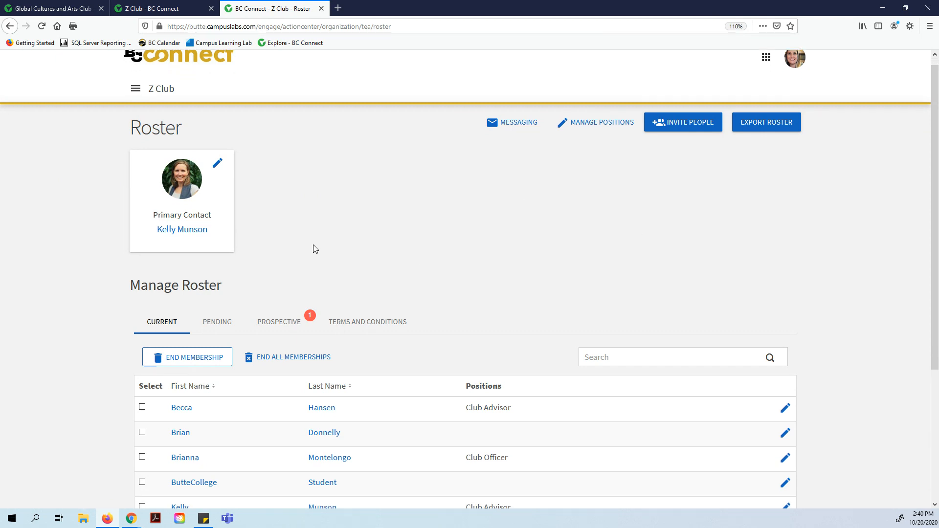
scroll(313, 249, down, 4)
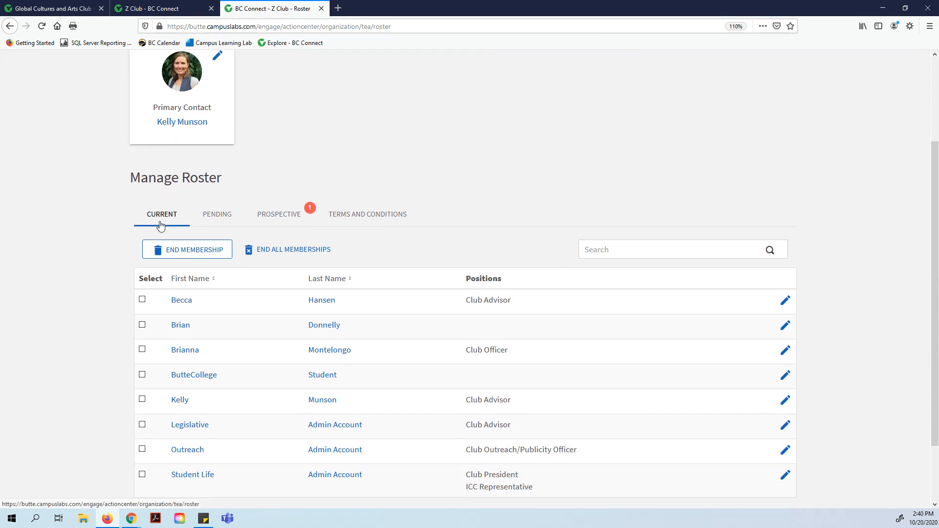
scroll(192, 294, down, 3)
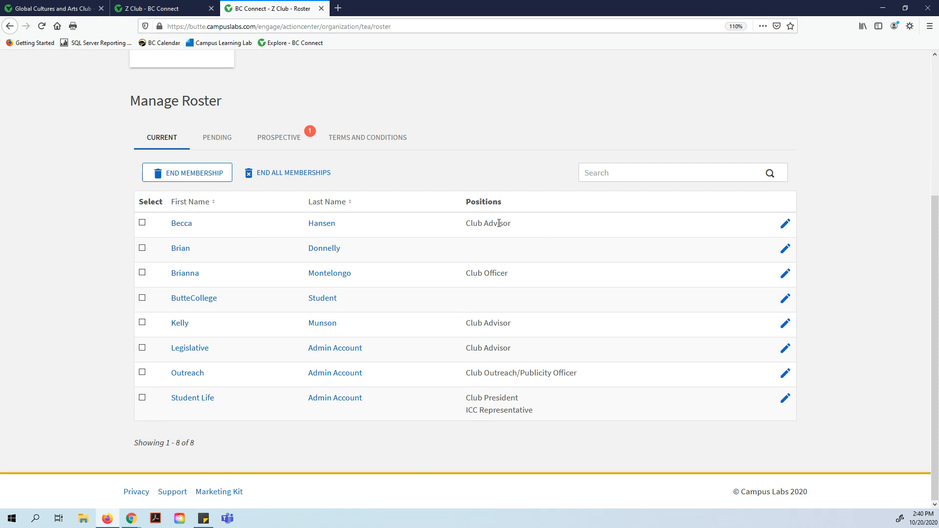
scroll(499, 223, up, 2)
click(216, 198)
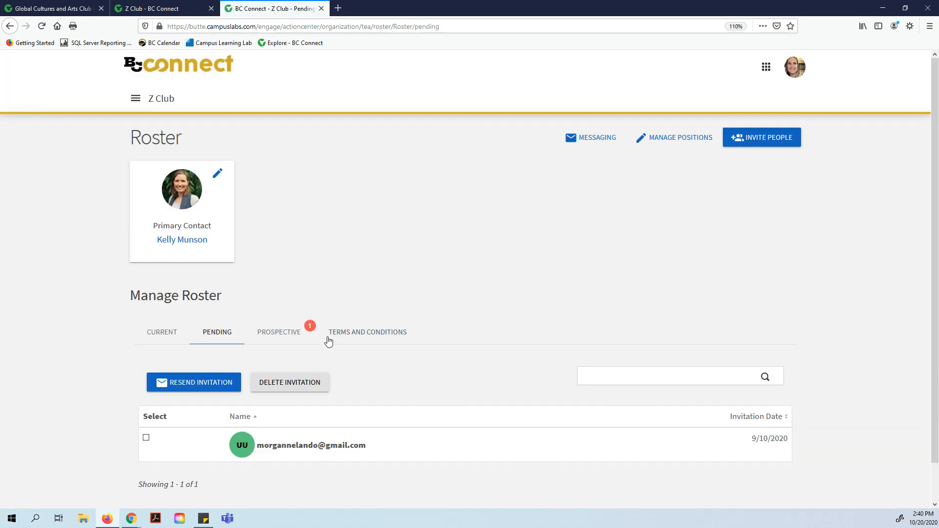
Review the one pending invite, then show the Prospective list with its single join request.
scroll(415, 301, down, 2)
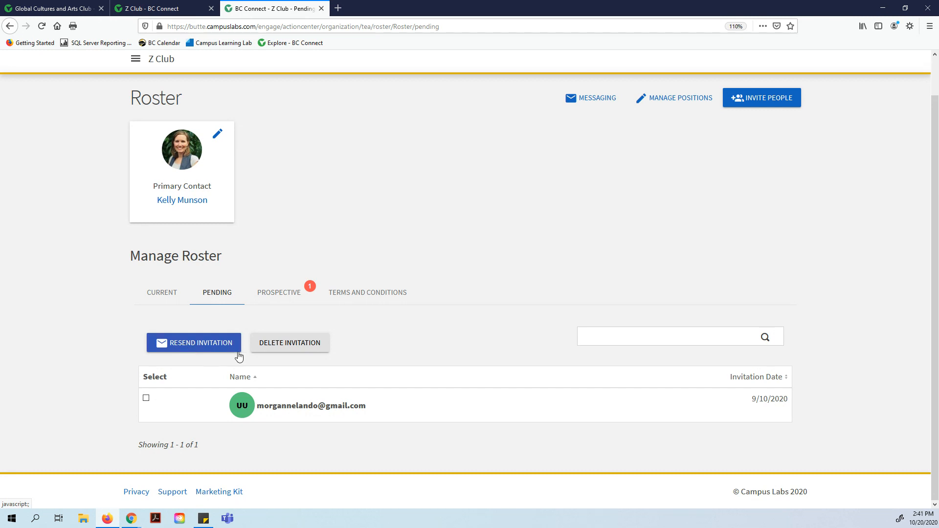
click(278, 294)
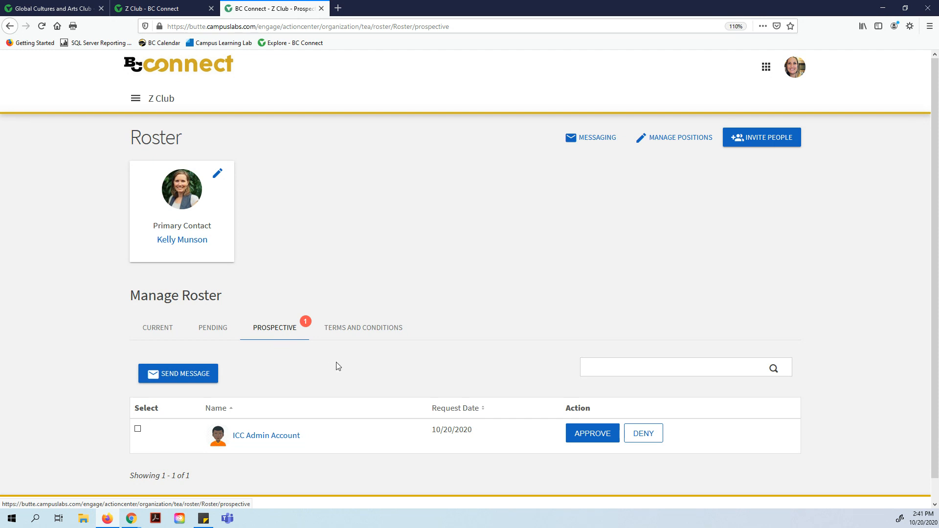
Show the Terms and Conditions list of which Z Club officers accepted the terms.
scroll(338, 366, down, 1)
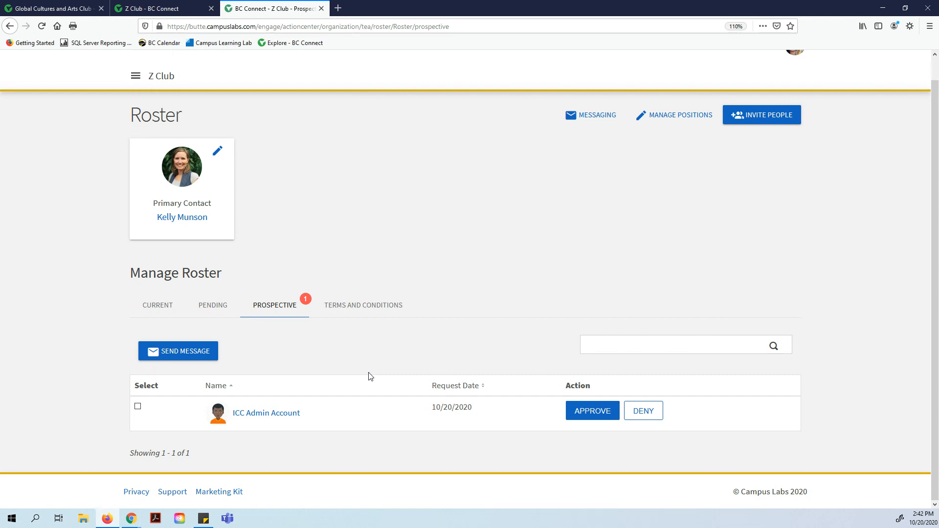
scroll(381, 230, up, 2)
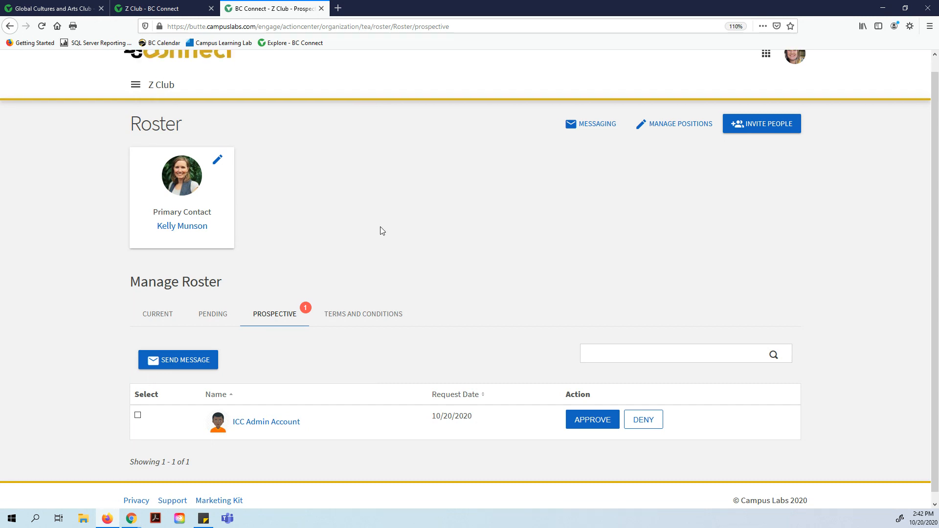
scroll(366, 334, down, 2)
click(371, 308)
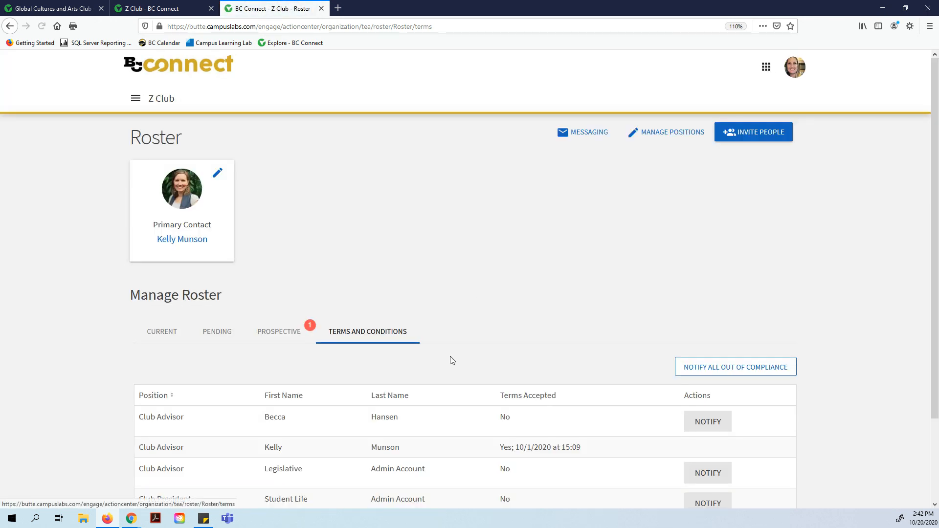
Return to the Current member list and edit positions for the Club Officer member.
scroll(453, 355, down, 2)
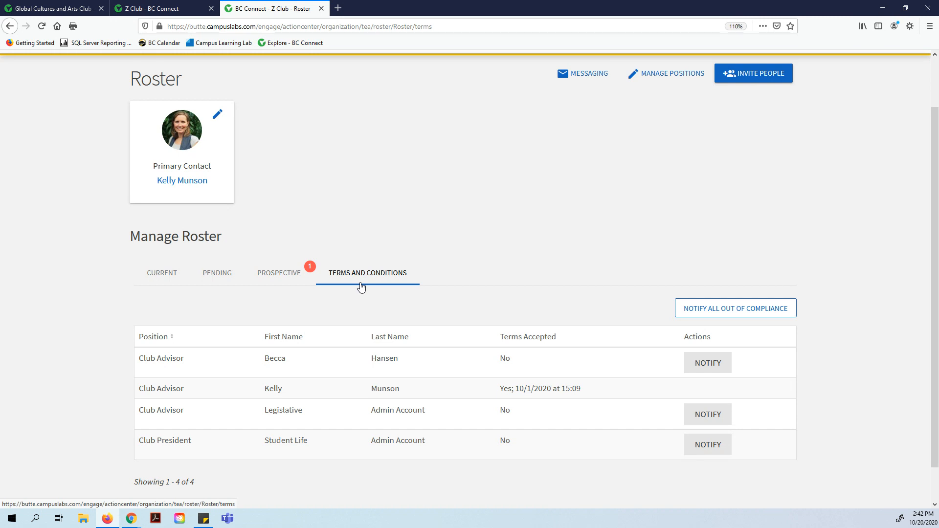
click(204, 280)
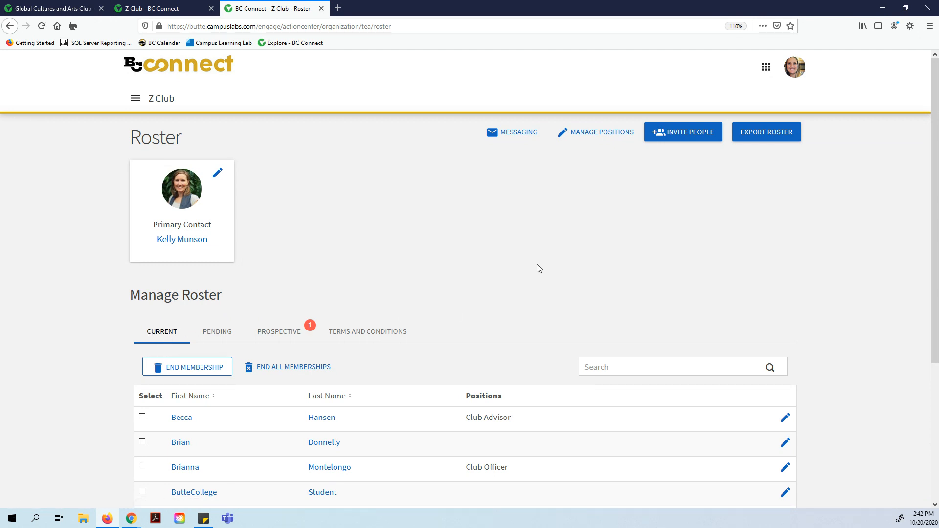
scroll(559, 289, down, 1)
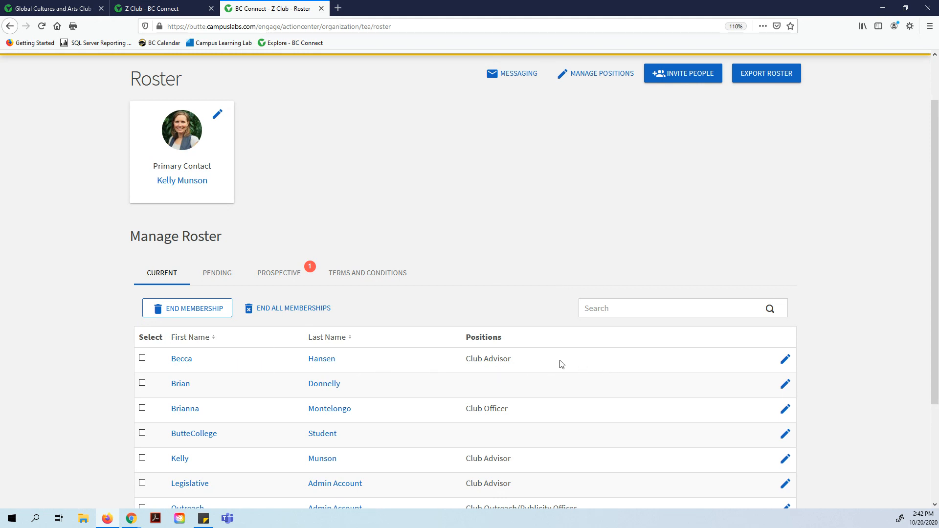
scroll(409, 277, down, 1)
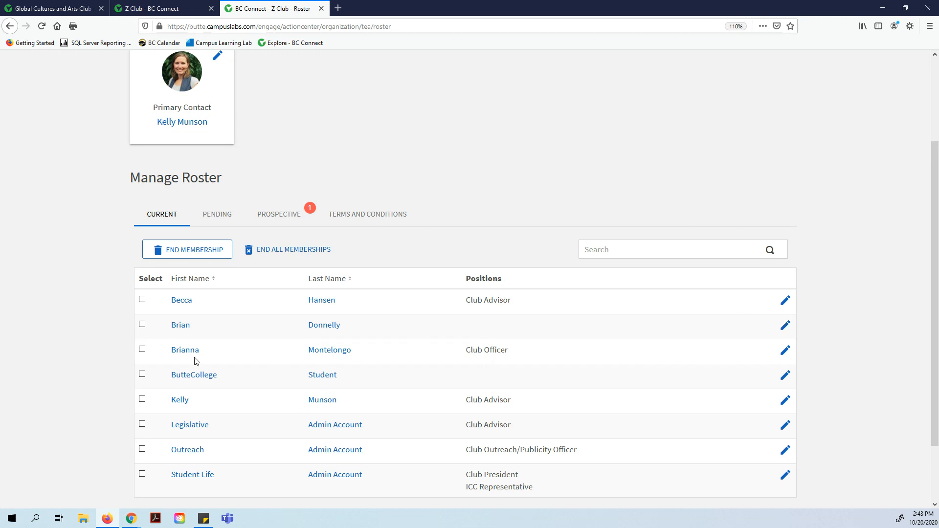
click(787, 351)
Toggle Club President and Club Officer back, saving the member with Club Officer only.
scroll(433, 266, down, 1)
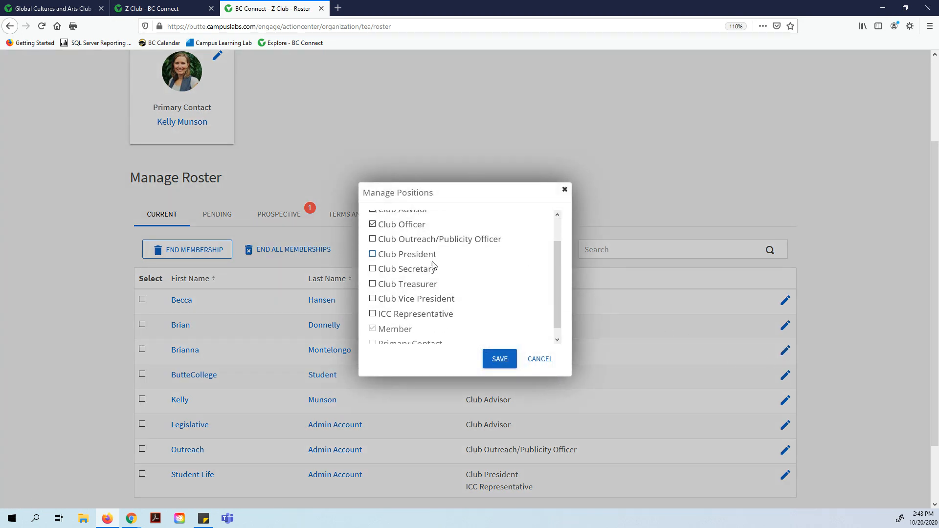
scroll(419, 309, up, 2)
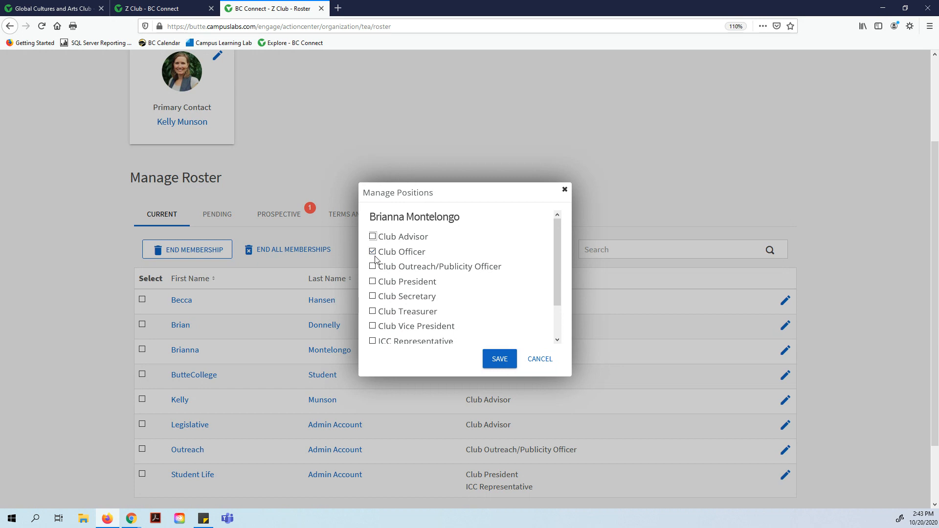
click(373, 283)
click(373, 251)
click(373, 251)
click(374, 282)
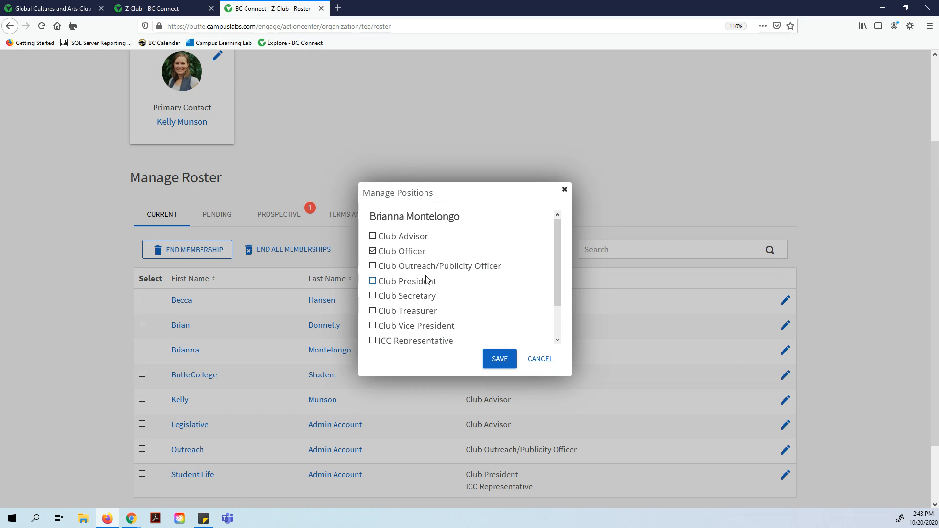
scroll(424, 281, down, 2)
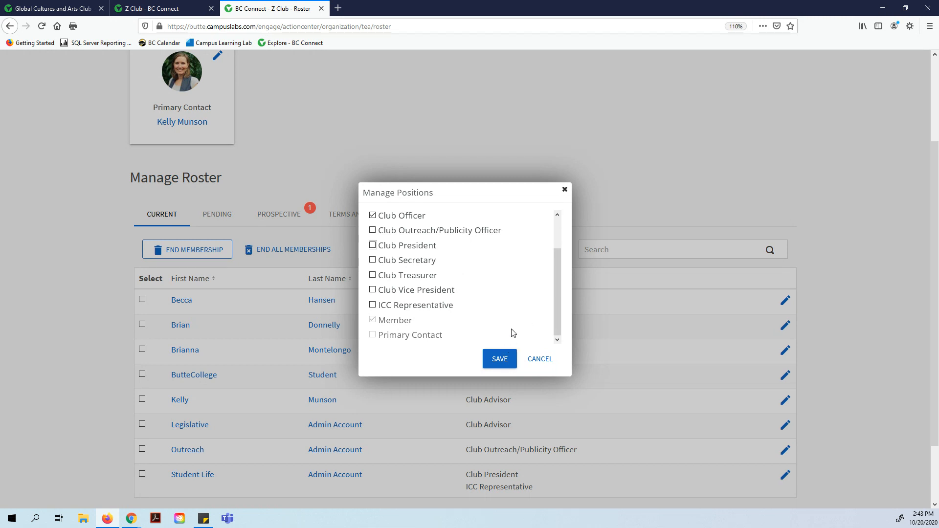
click(501, 369)
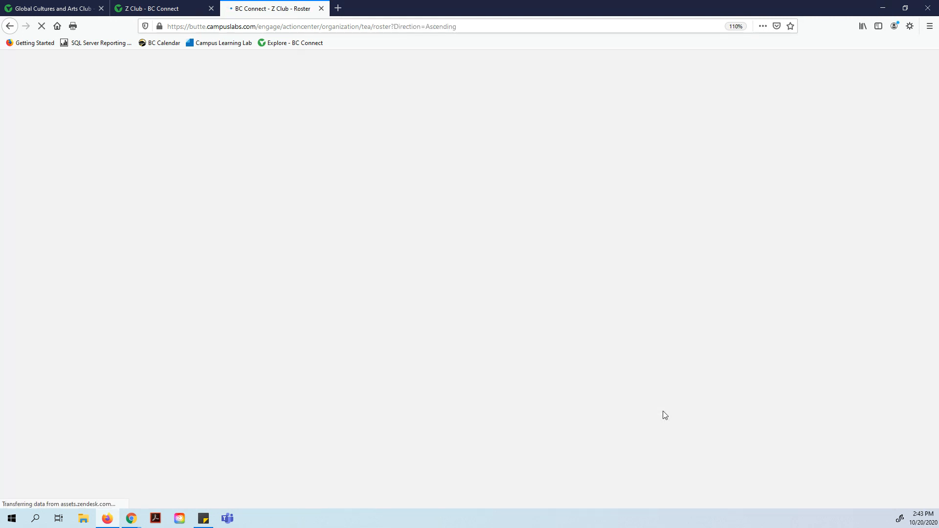
scroll(662, 411, down, 4)
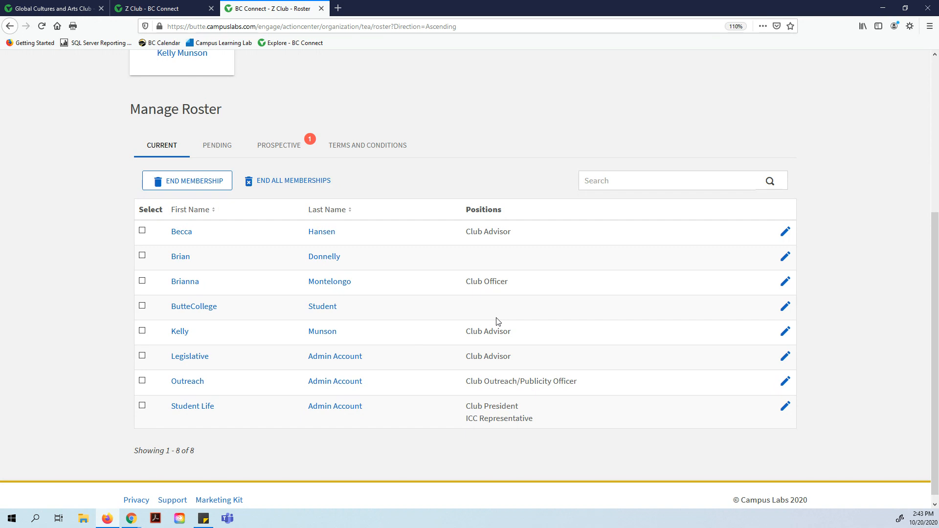
click(785, 281)
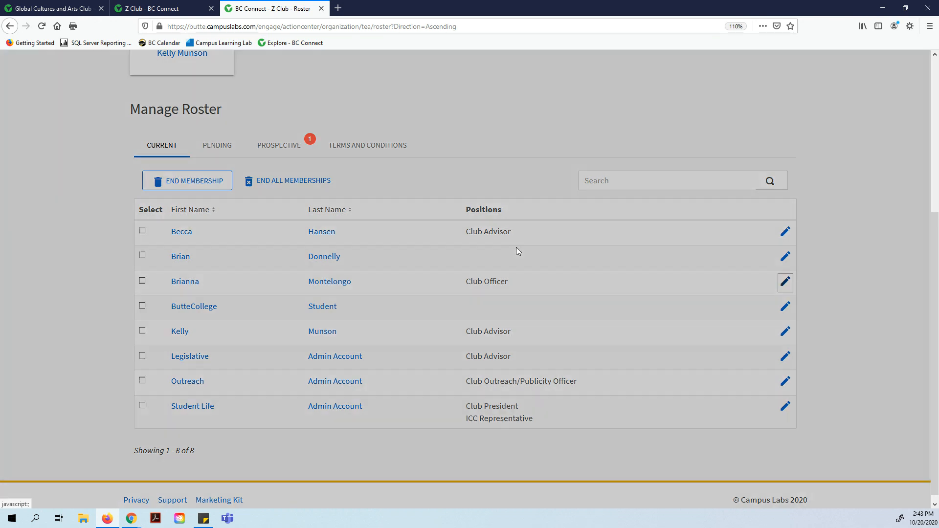
scroll(428, 293, down, 2)
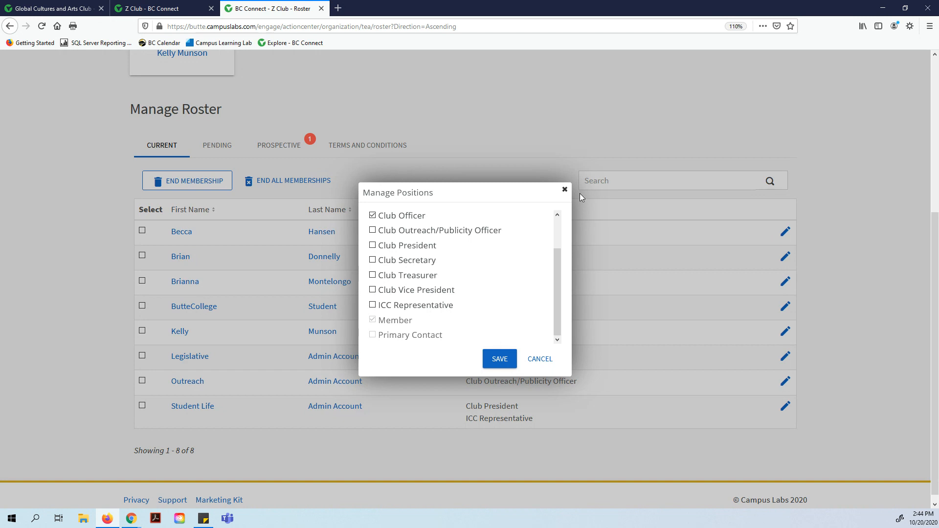
click(564, 189)
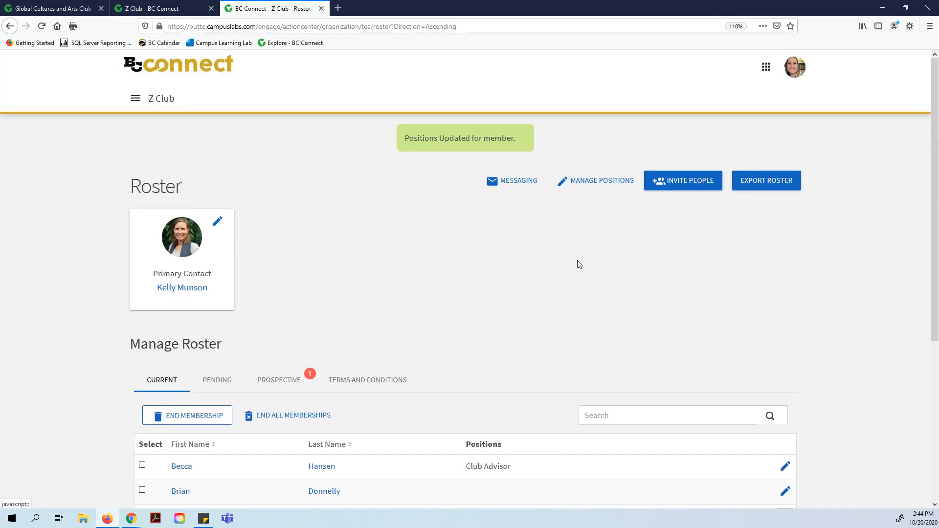
click(601, 184)
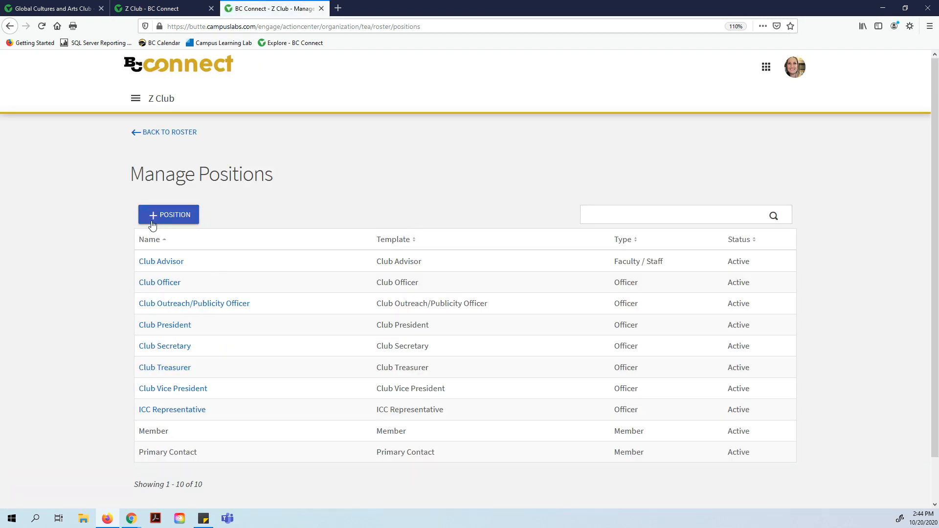
Start a new Z Club position and name it 'Social Media Director'.
click(182, 216)
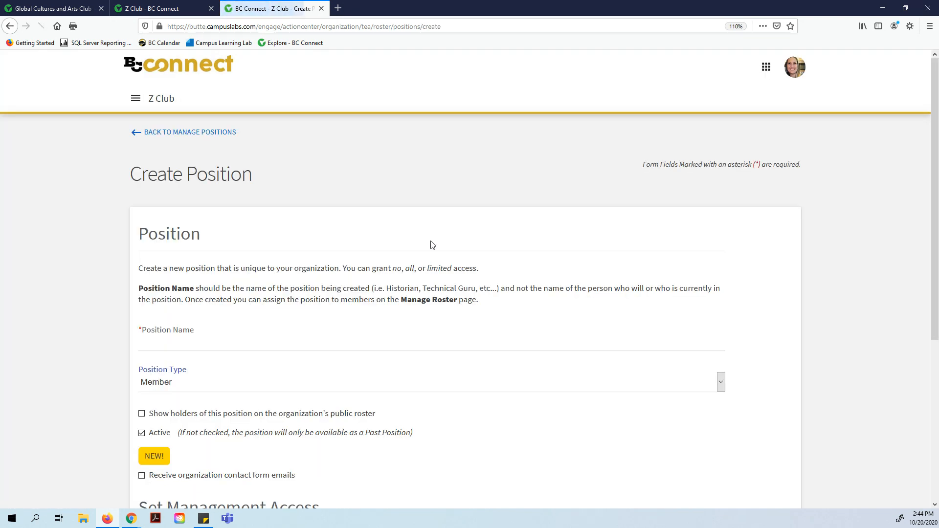
scroll(260, 281, down, 2)
click(215, 287)
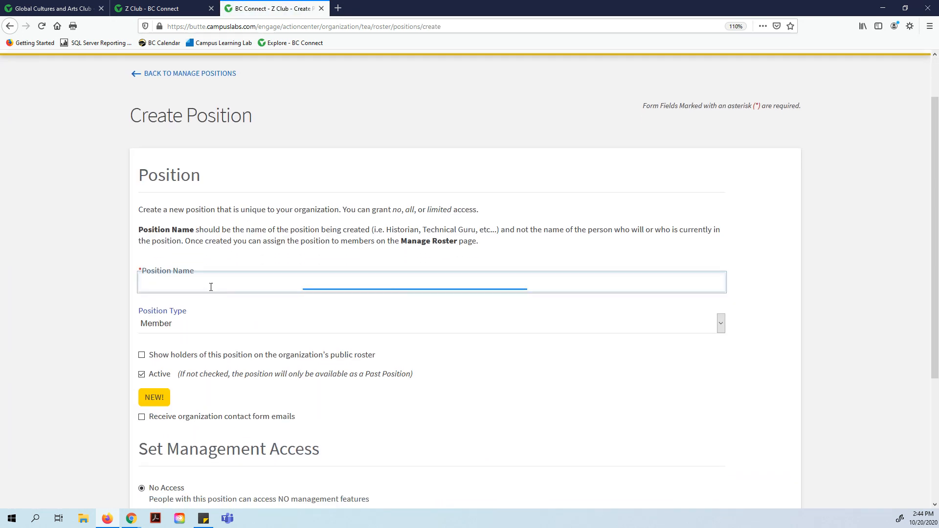
click(203, 286)
text(S)
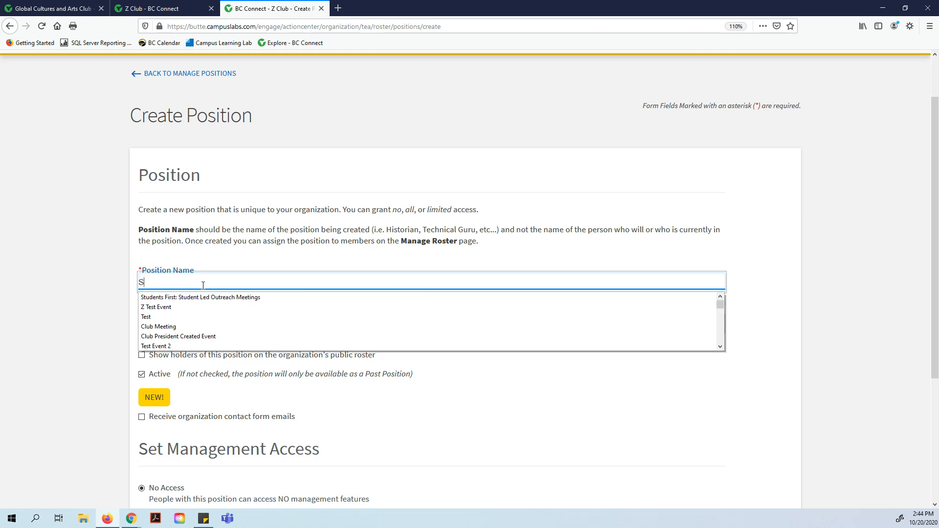
text(ocial Media)
key(BackSpace)
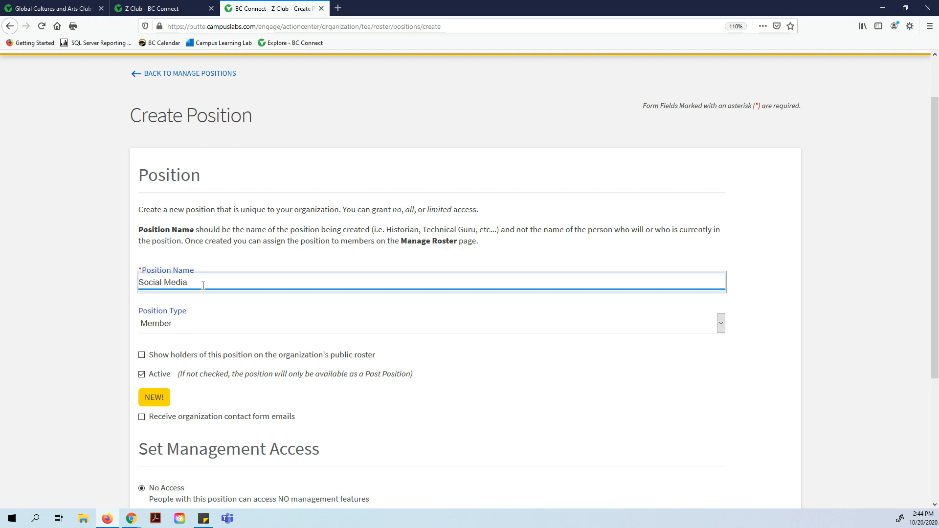
text(a Director)
click(712, 327)
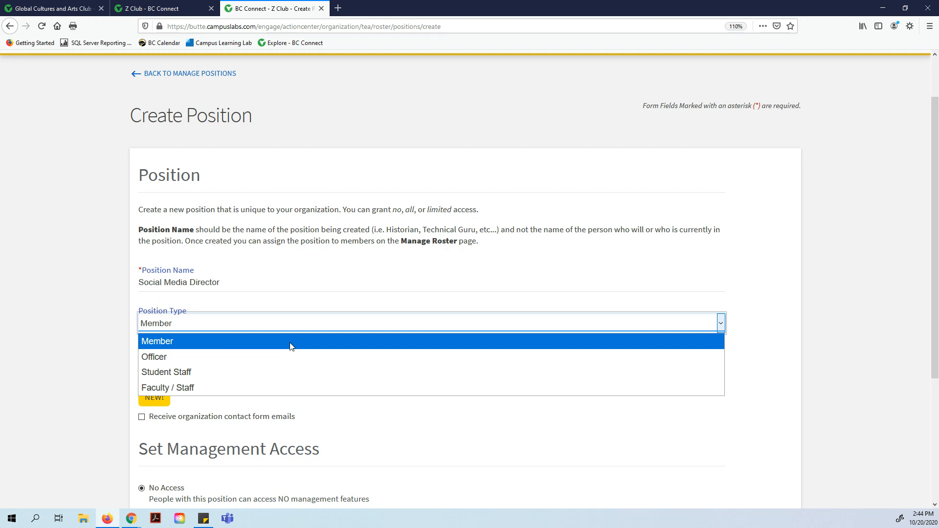
Make Social Media Director an Officer position with All Access and create it.
click(244, 359)
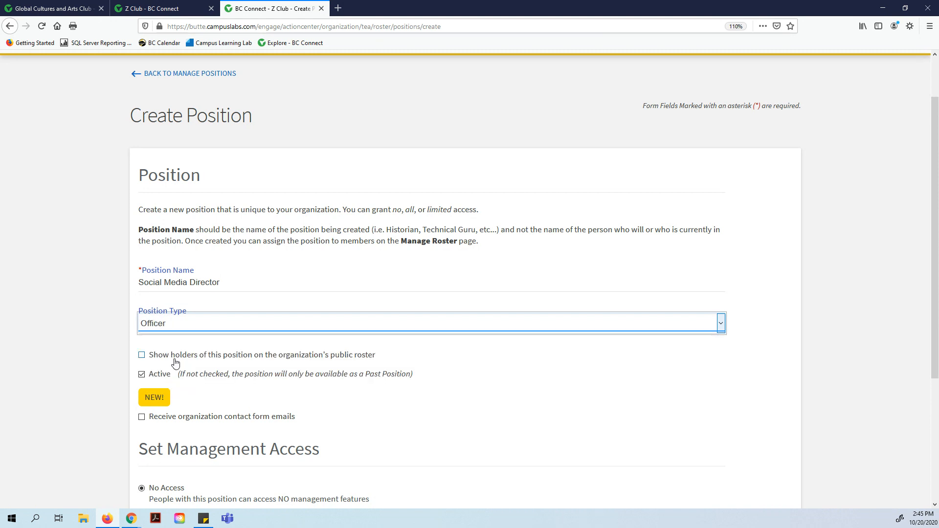
scroll(387, 353, down, 2)
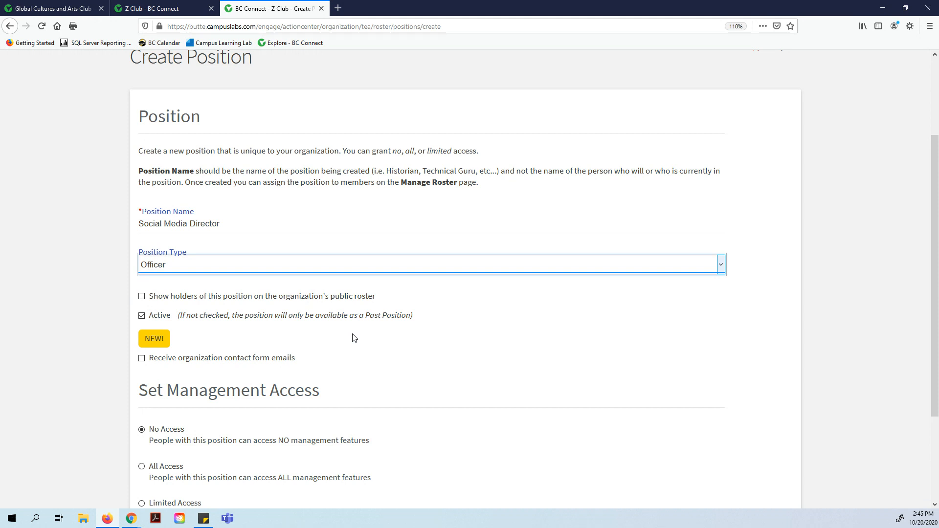
scroll(352, 336, down, 3)
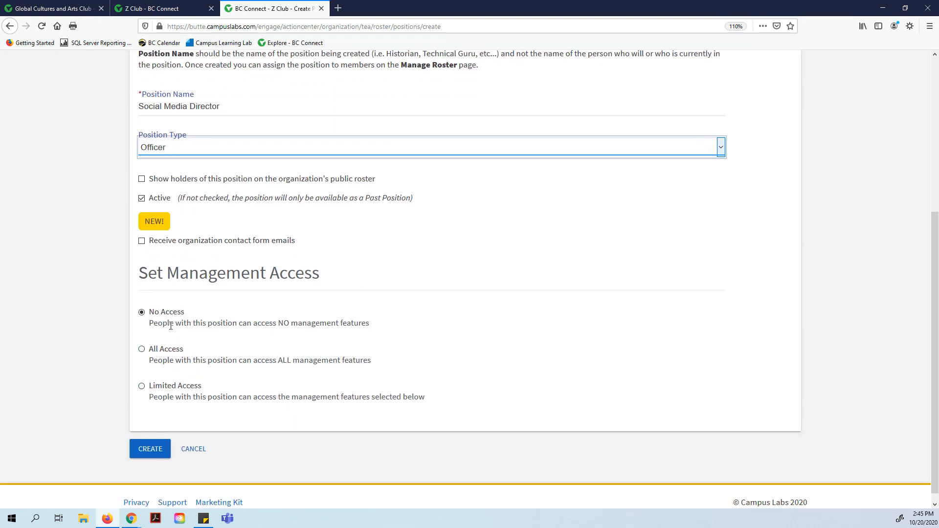
click(142, 387)
scroll(227, 397, down, 7)
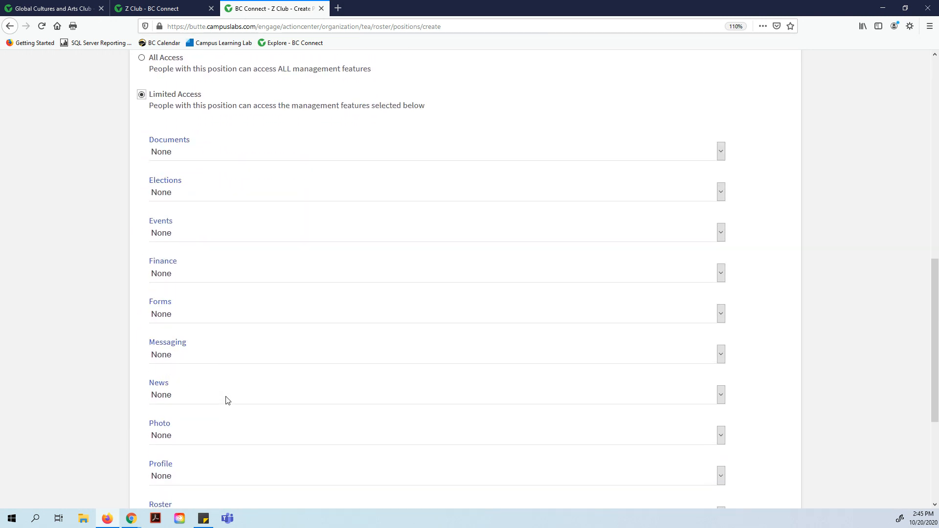
scroll(227, 399, down, 1)
scroll(329, 379, down, 2)
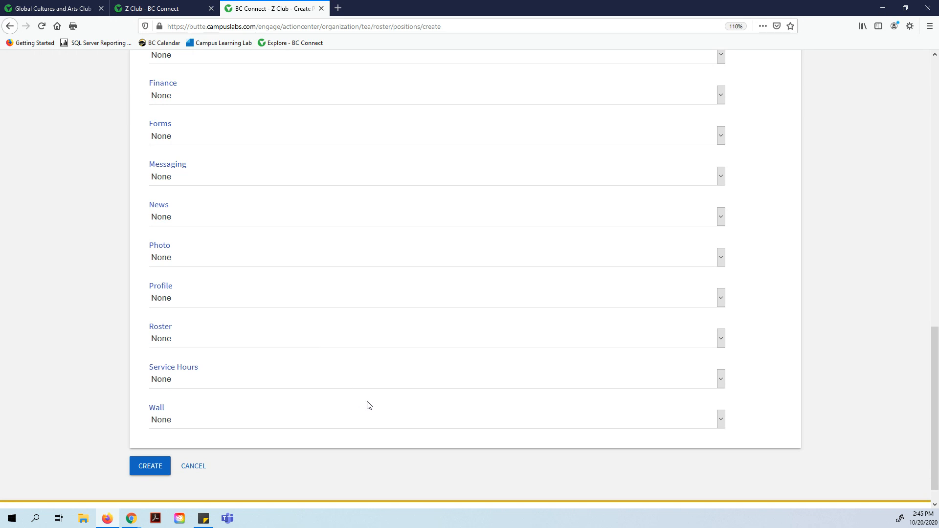
scroll(369, 406, up, 6)
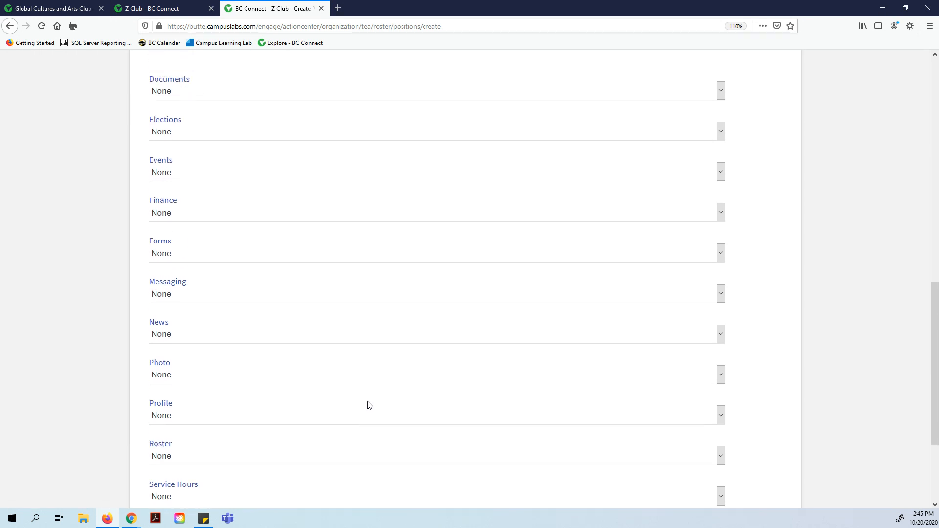
scroll(293, 352, up, 4)
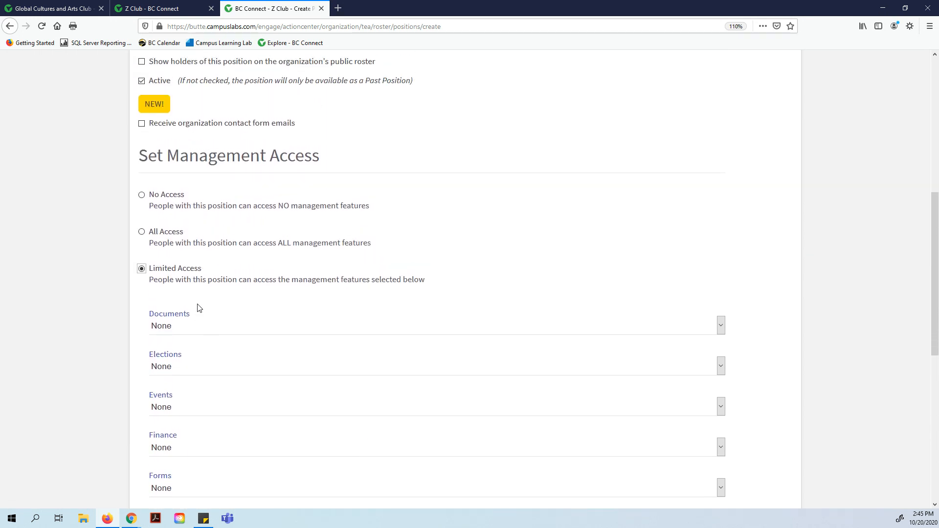
click(141, 349)
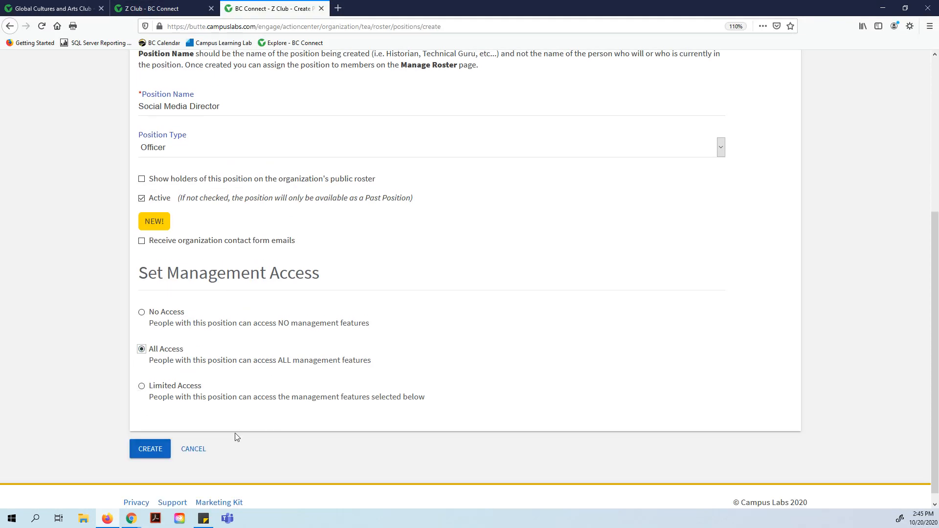
click(148, 458)
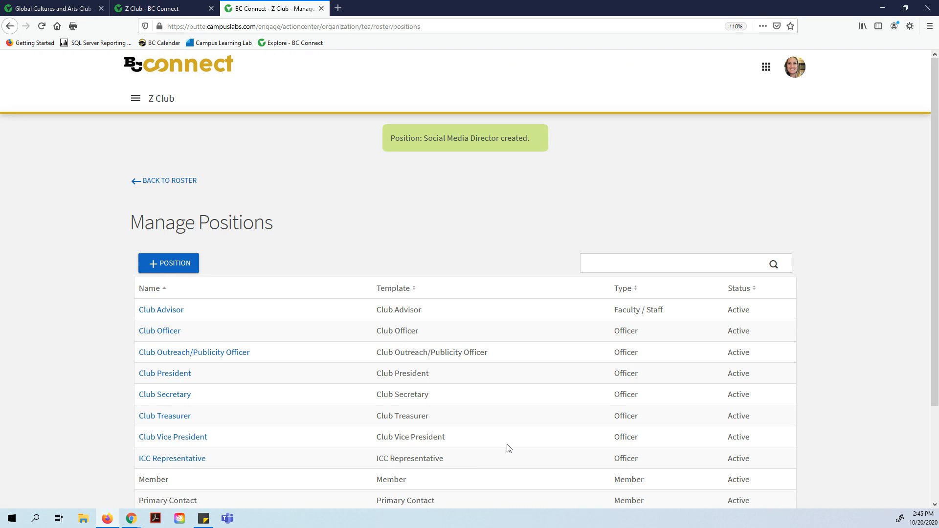
scroll(508, 449, down, 2)
Back on Z Club's roster, review one member's position options without changes, then go to Invite People.
click(186, 123)
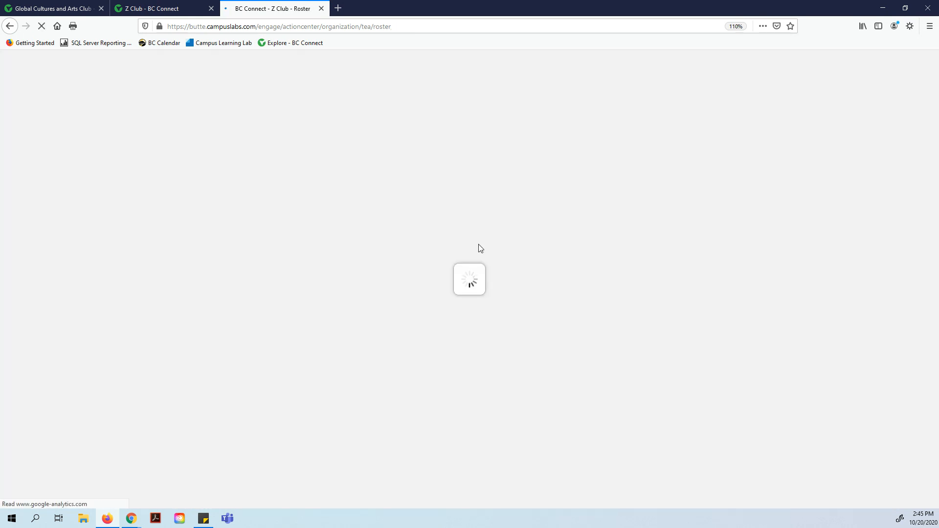
scroll(552, 332, down, 3)
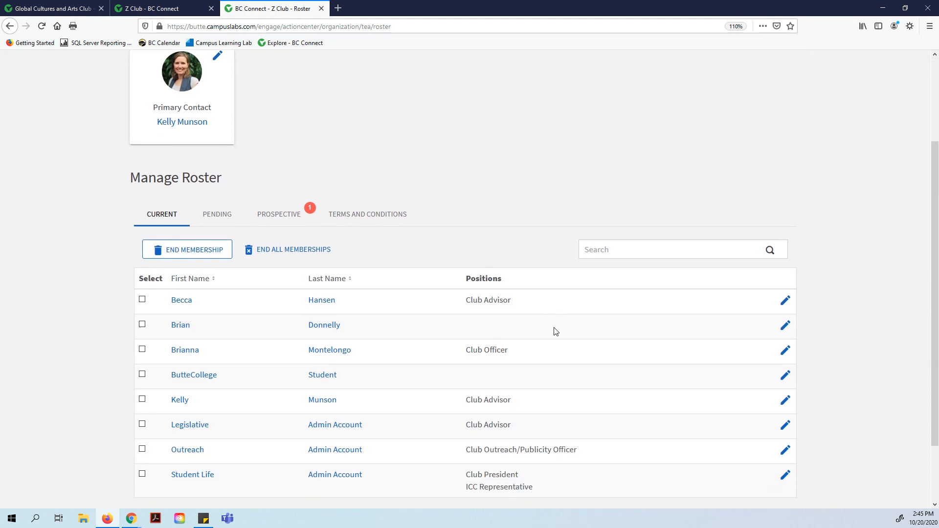
click(787, 350)
scroll(504, 275, down, 2)
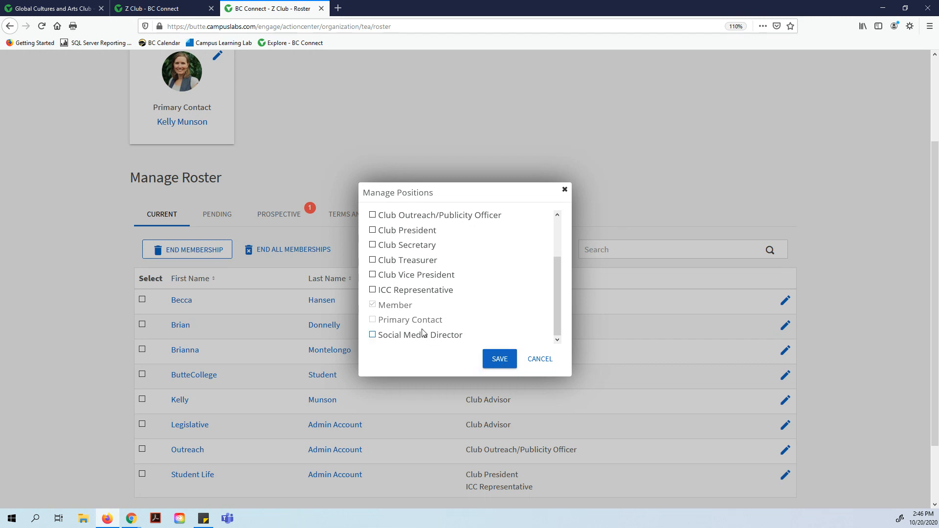
click(565, 191)
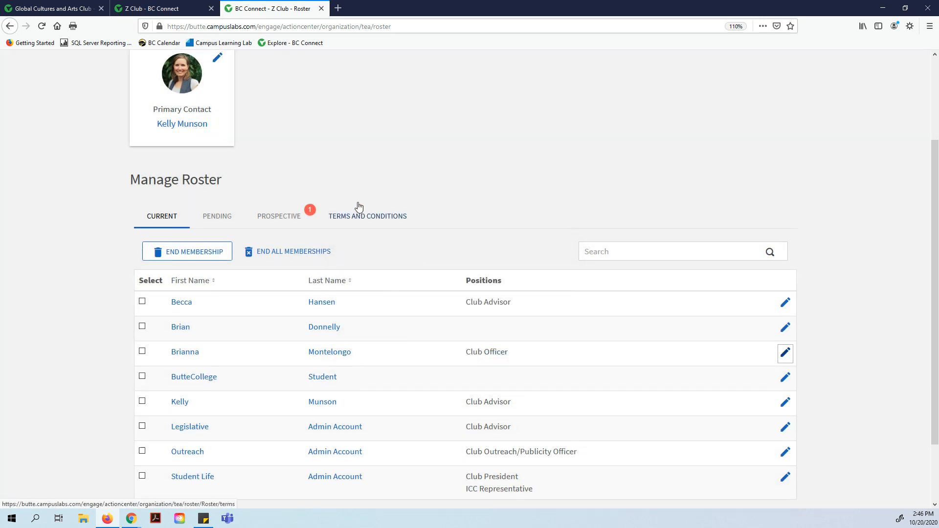
scroll(222, 164, up, 3)
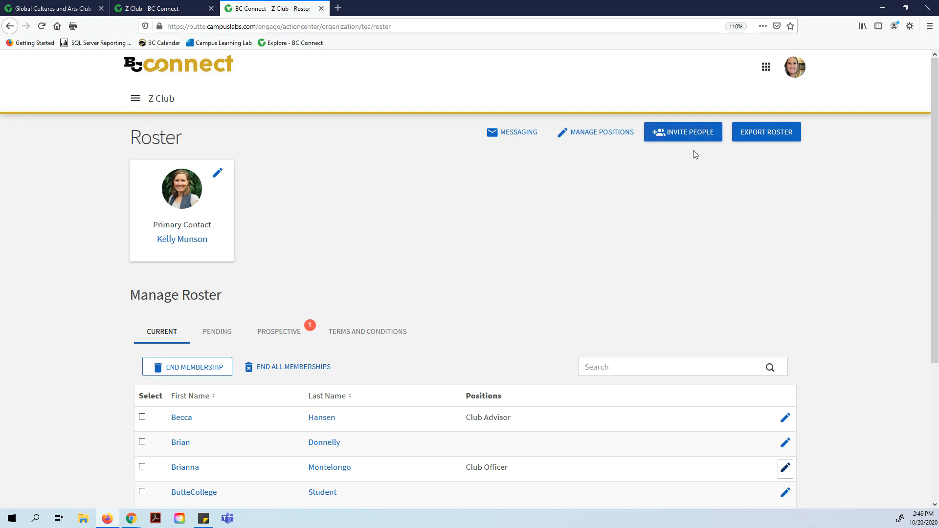
click(667, 131)
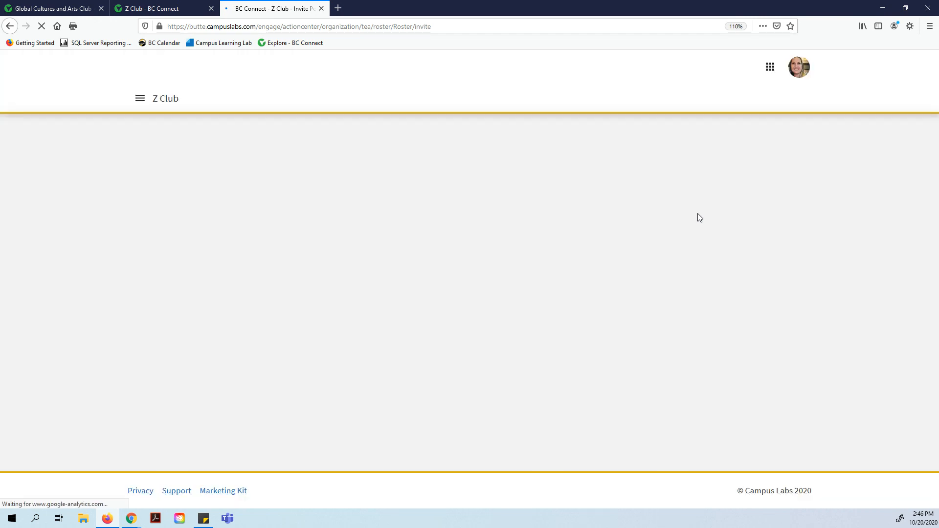
Enter the invitee's school e-mail address and add it to Z Club's invitation list.
click(172, 269)
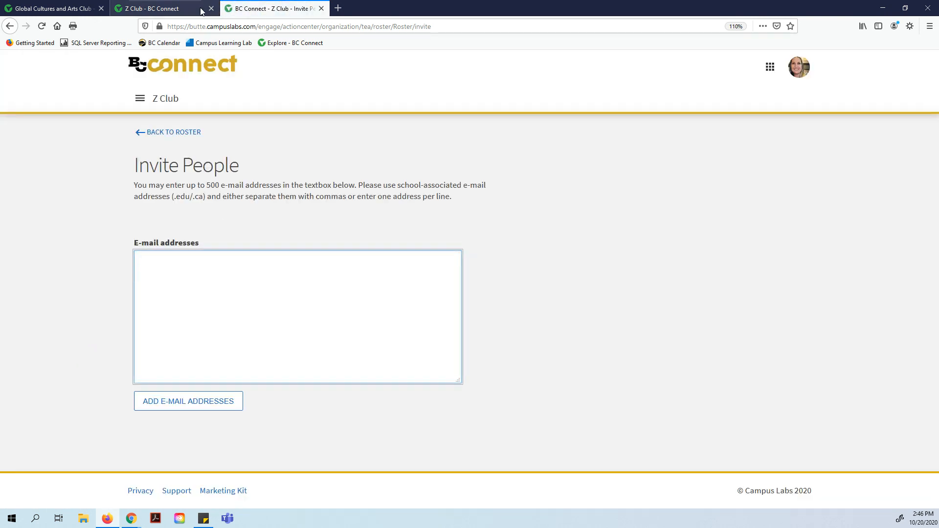
click(68, 10)
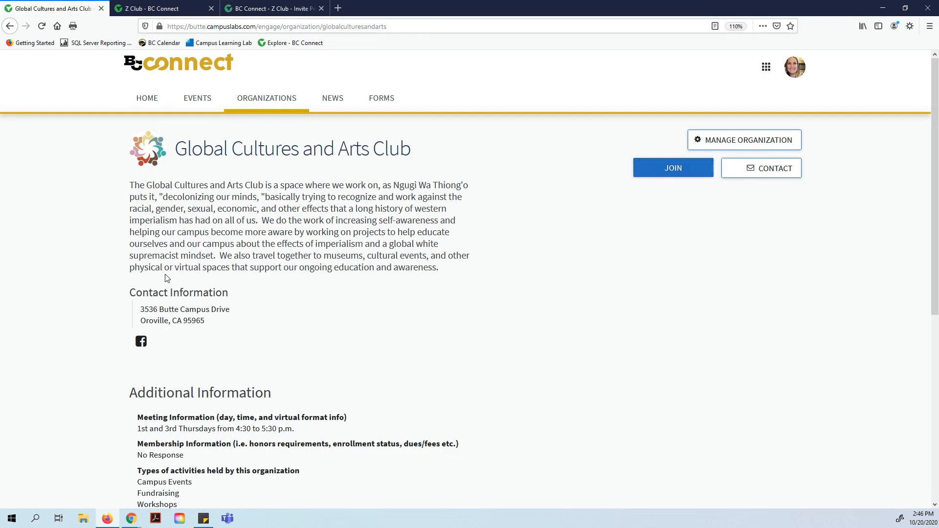
click(249, 10)
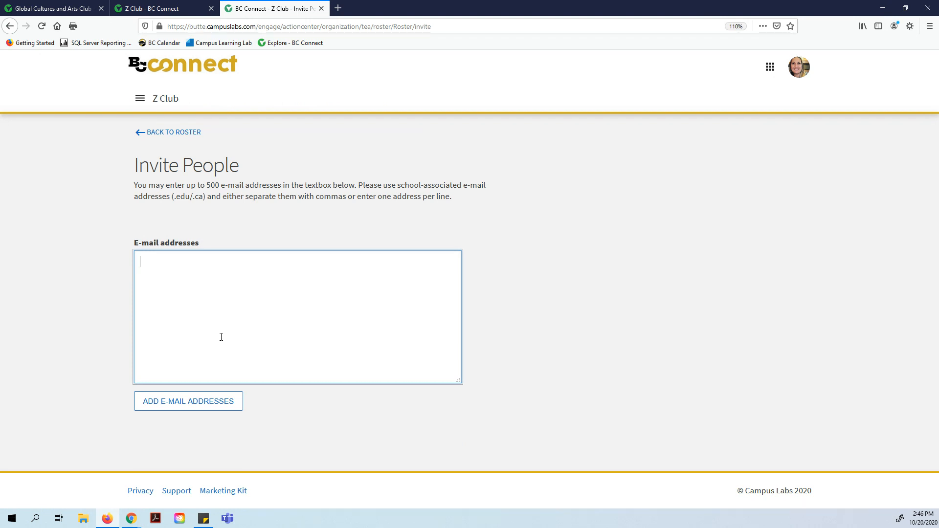
click(170, 405)
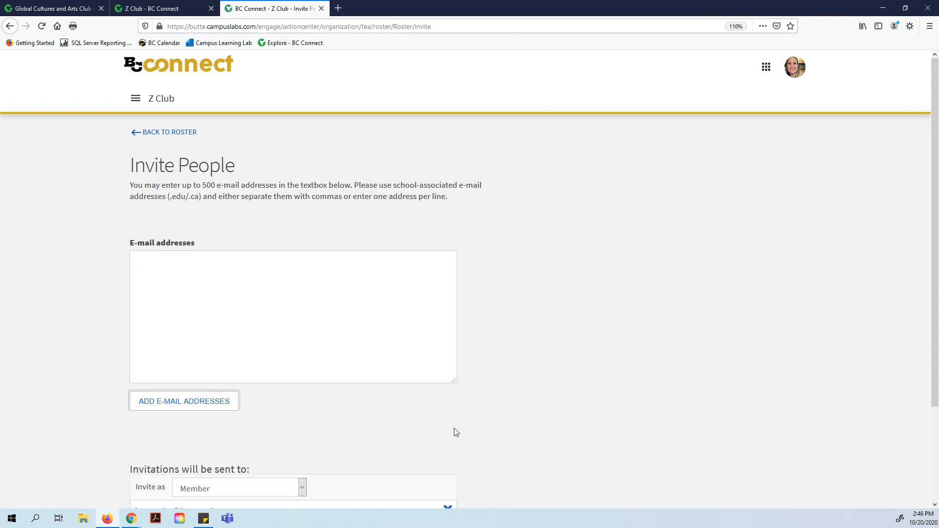
Keep Member as the invite role and send the invitation.
scroll(454, 386, down, 4)
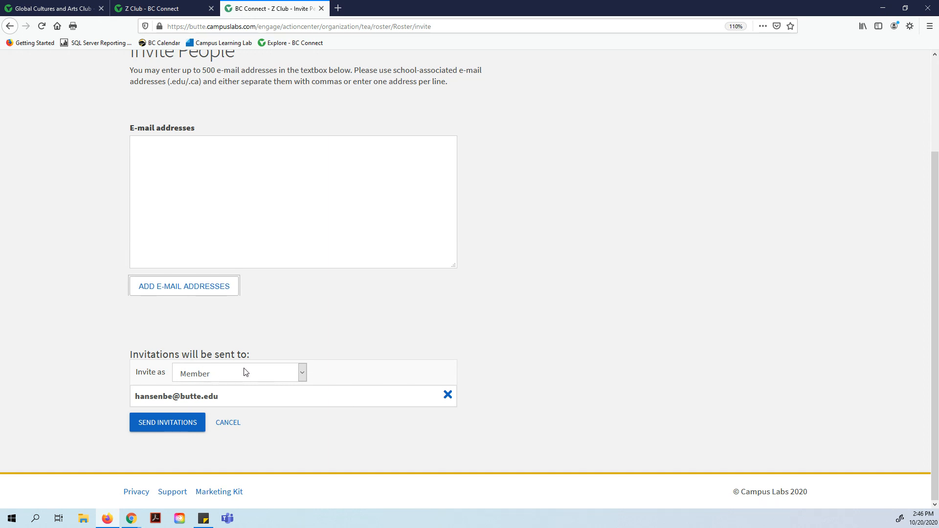
click(301, 376)
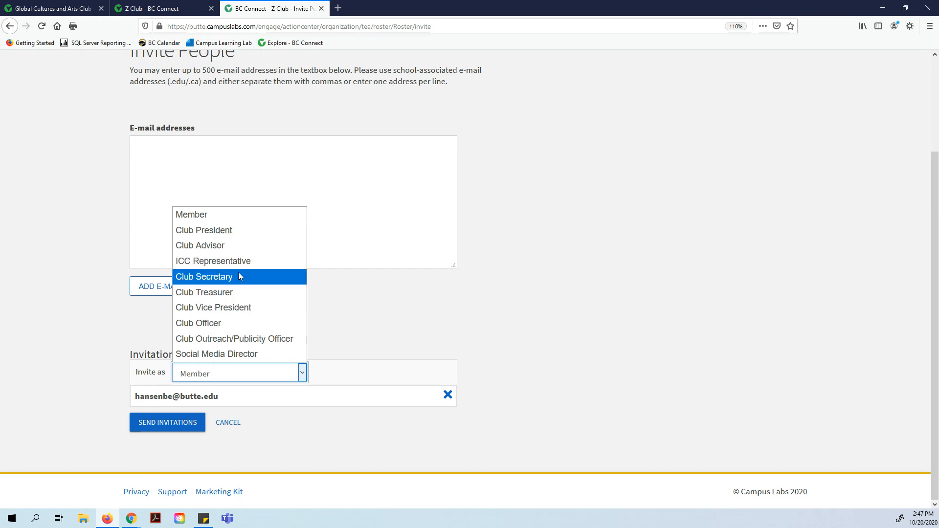
click(226, 218)
click(172, 429)
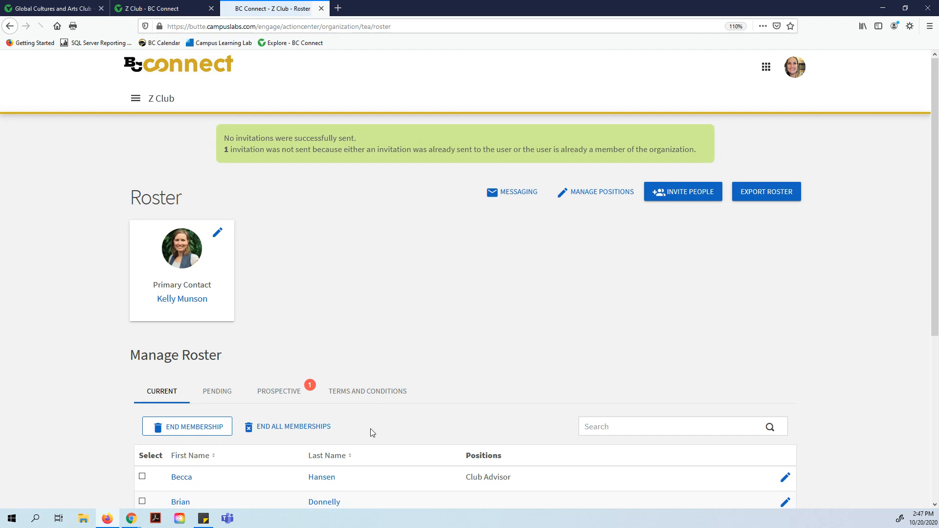
scroll(404, 396, down, 3)
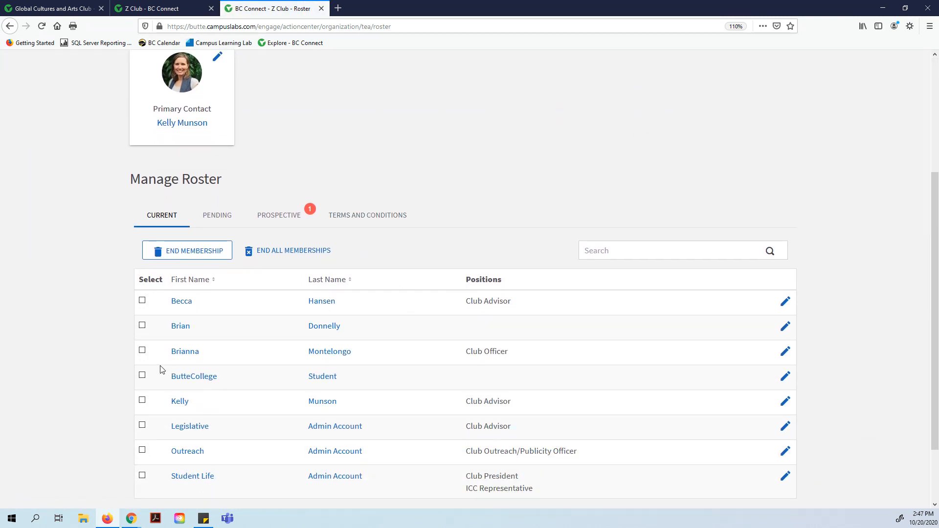
scroll(227, 340, up, 1)
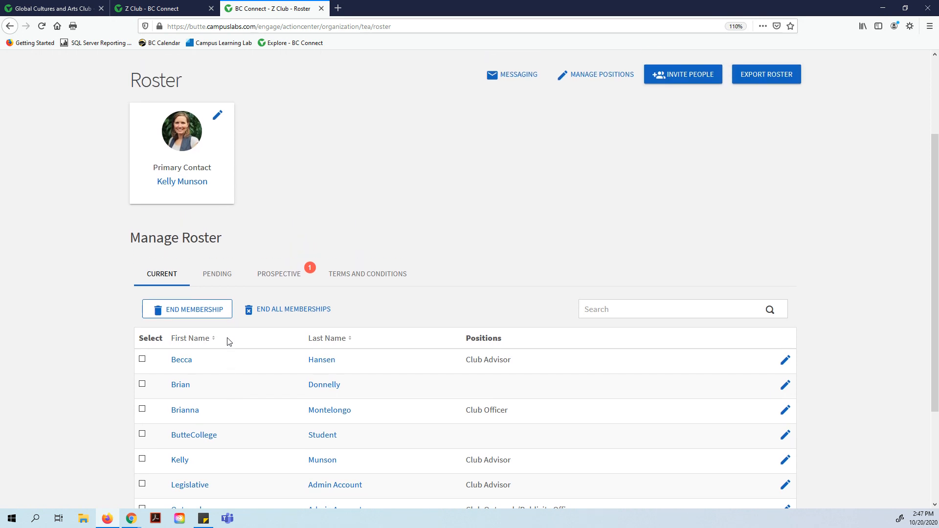